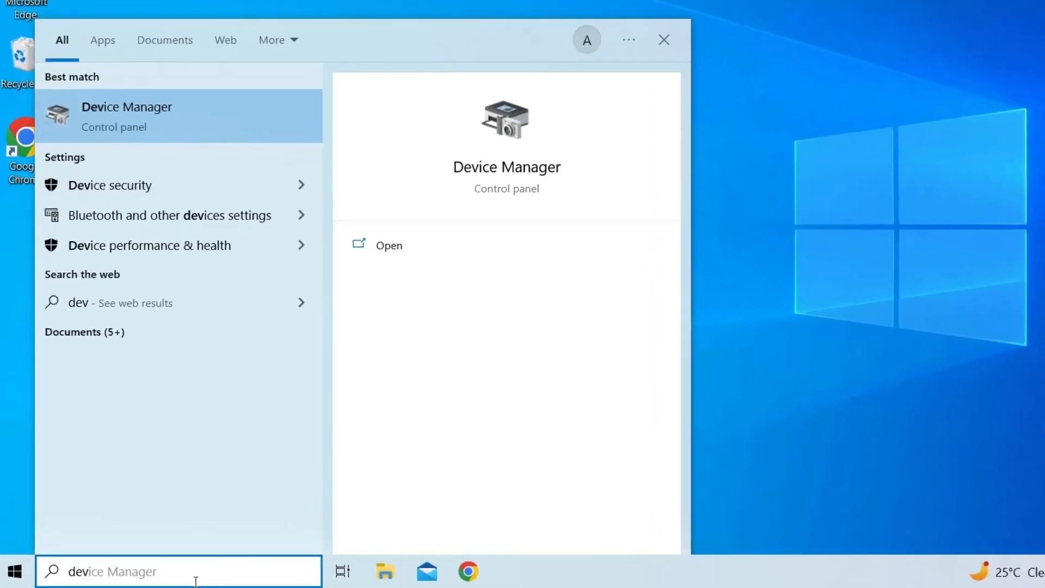
type("mgmt.msc")
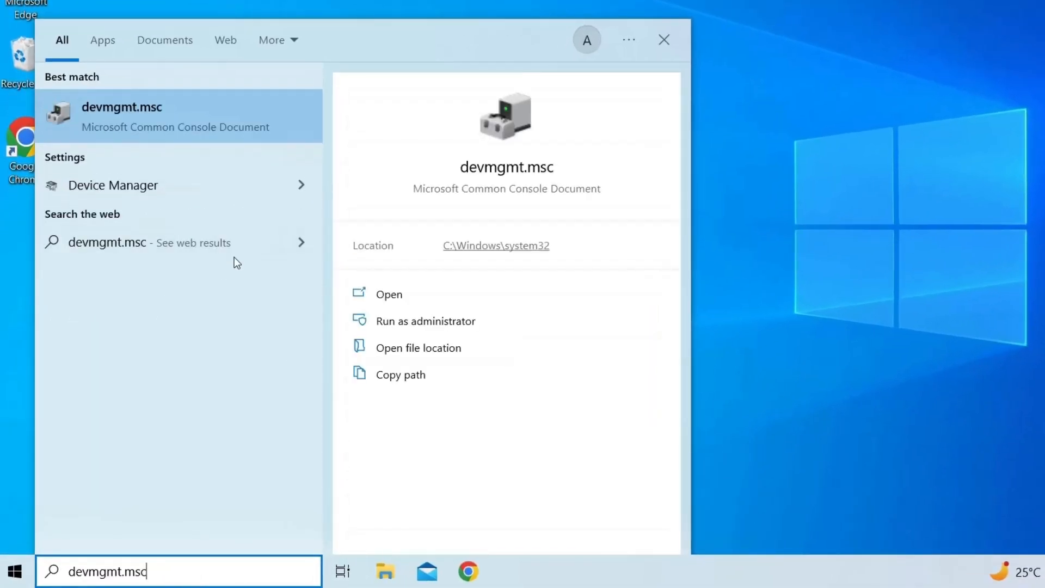
Locate the NVIDIA GeForce GT 710 under Display adapters in Device Manager.
left_click(163, 111)
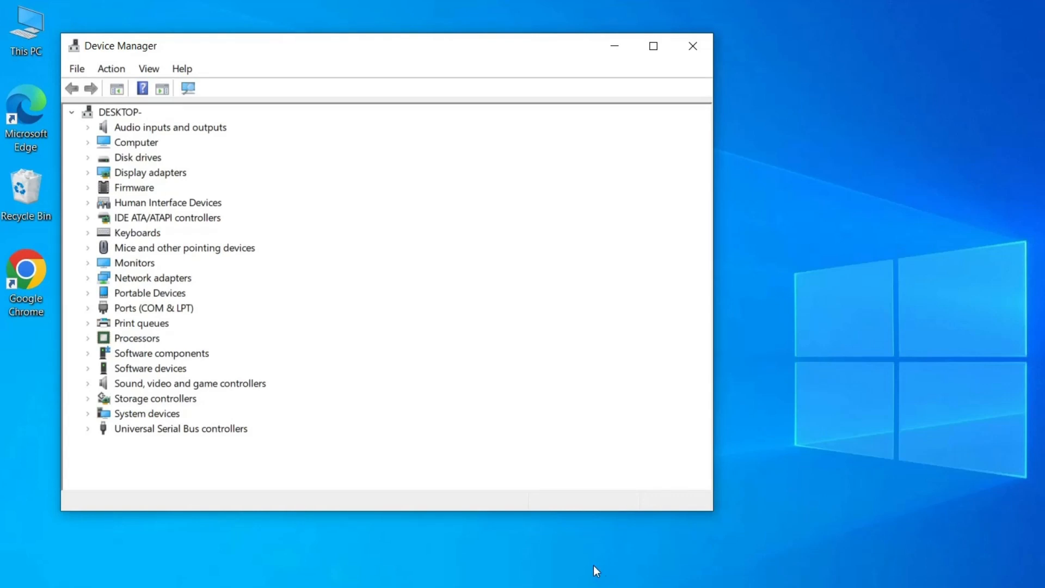
left_click(123, 173)
double_click(115, 173)
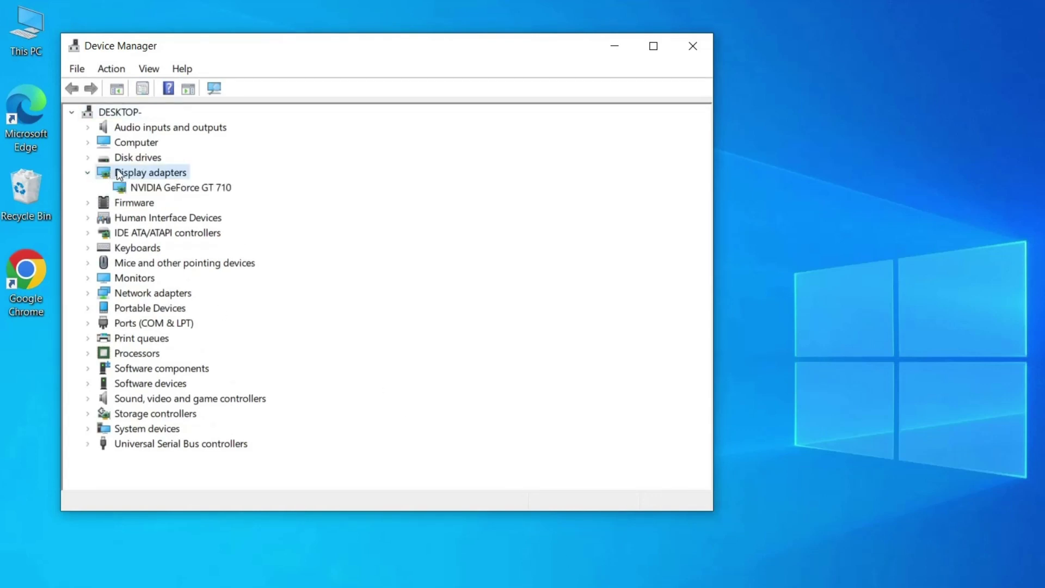
left_click(215, 187)
Update the GT 710 driver, letting Windows search automatically for a newer one.
right_click(215, 187)
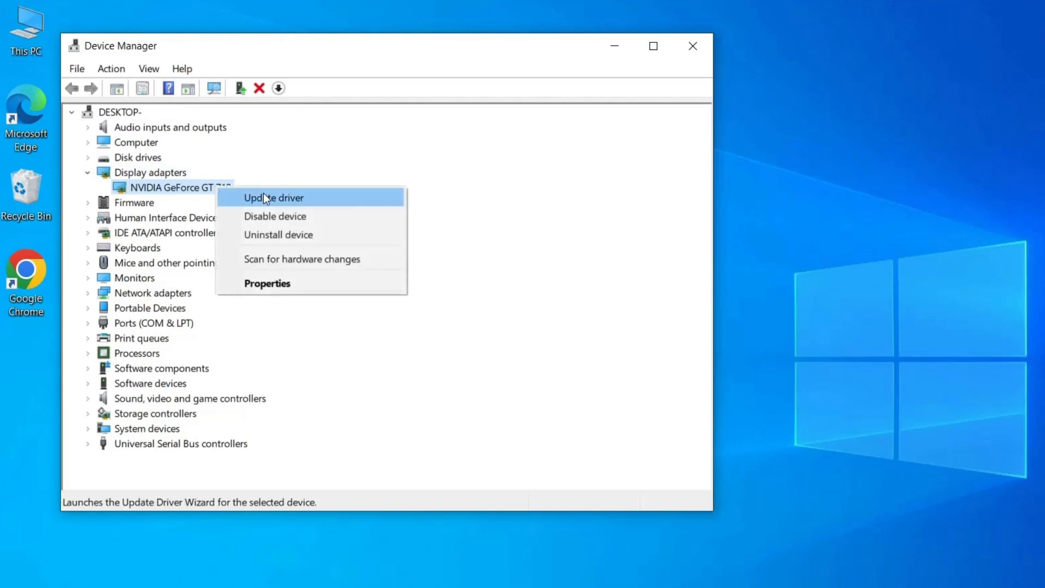
left_click(280, 196)
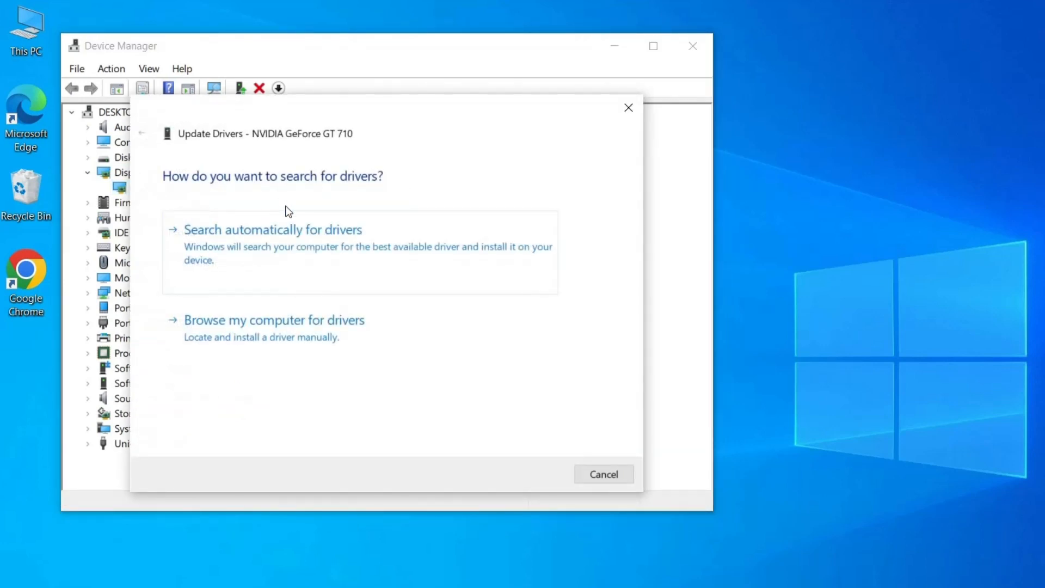
left_click(308, 242)
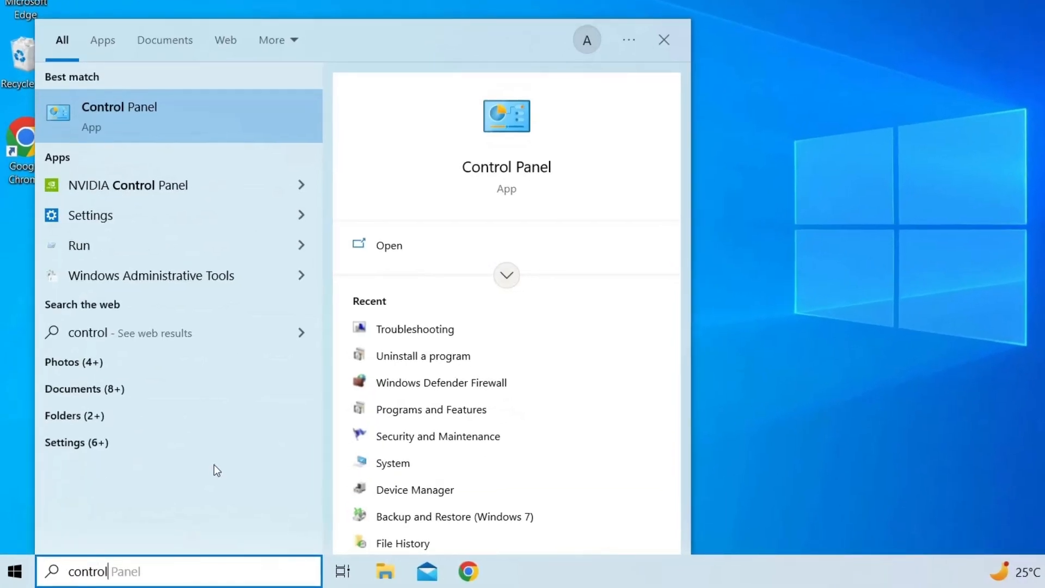
Reach the Balanced plan's advanced power settings through Control Panel's Power Options.
left_click(132, 115)
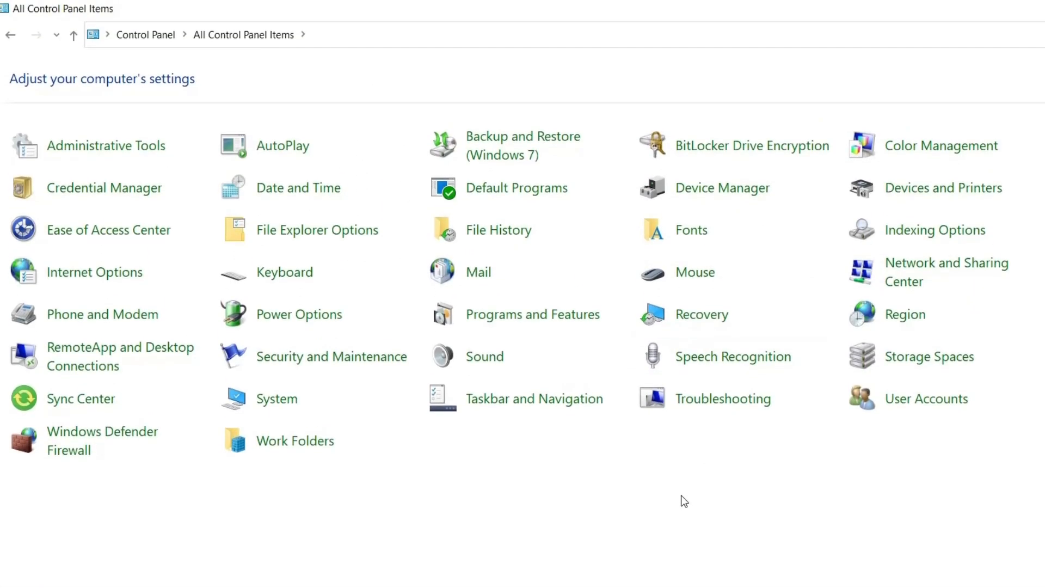
left_click(299, 314)
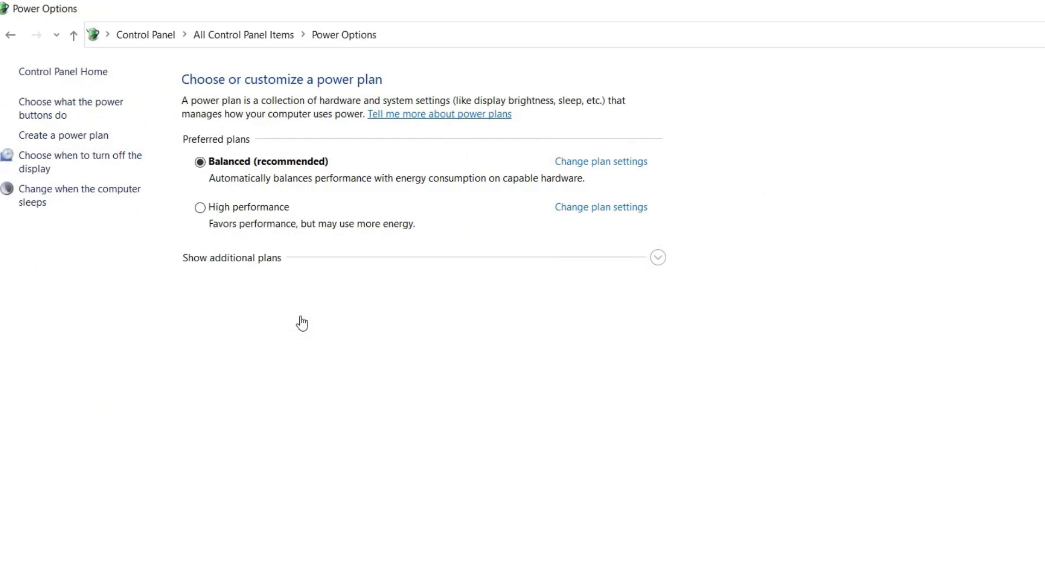
left_click(601, 163)
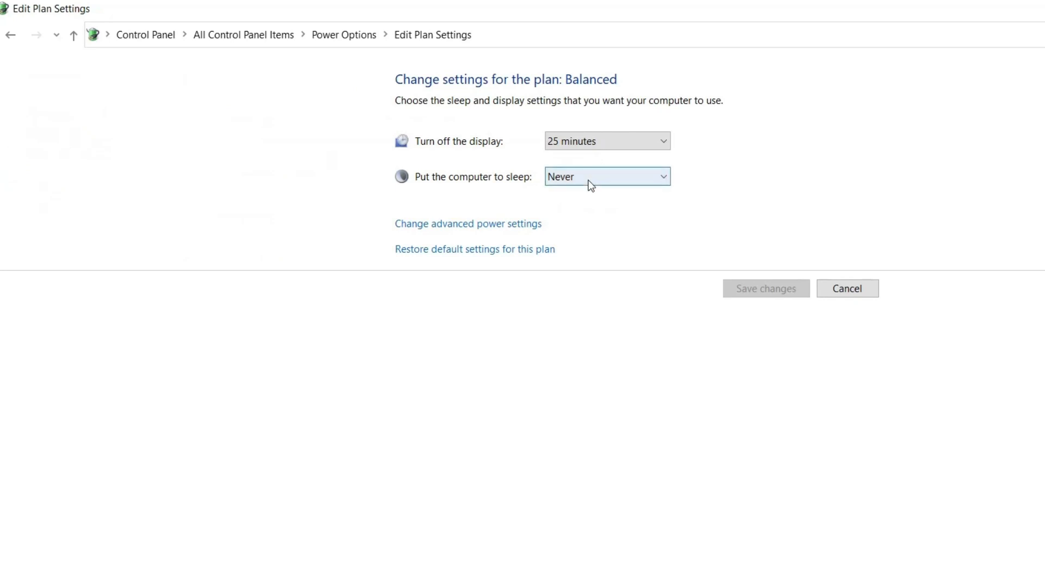
left_click(485, 223)
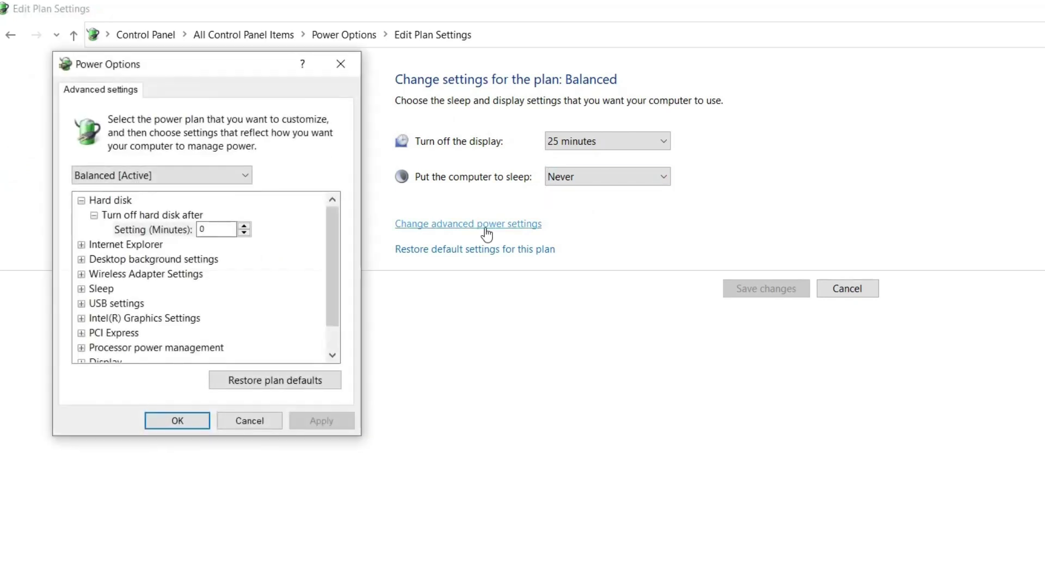
Set Wireless Adapter Settings > Power Saving Mode to Maximum Power Saving.
left_click(80, 274)
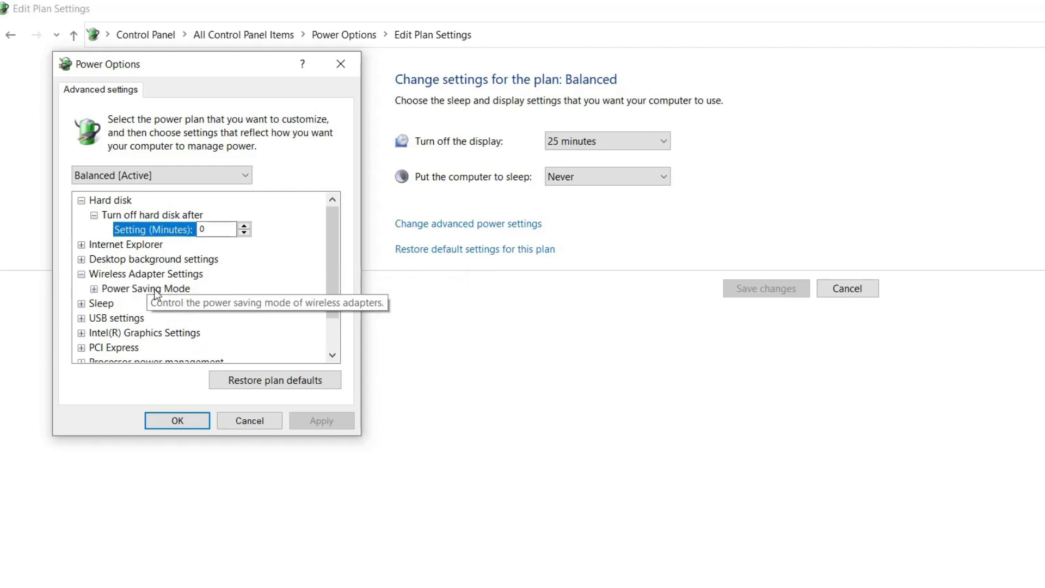
left_click(159, 289)
left_click(95, 290)
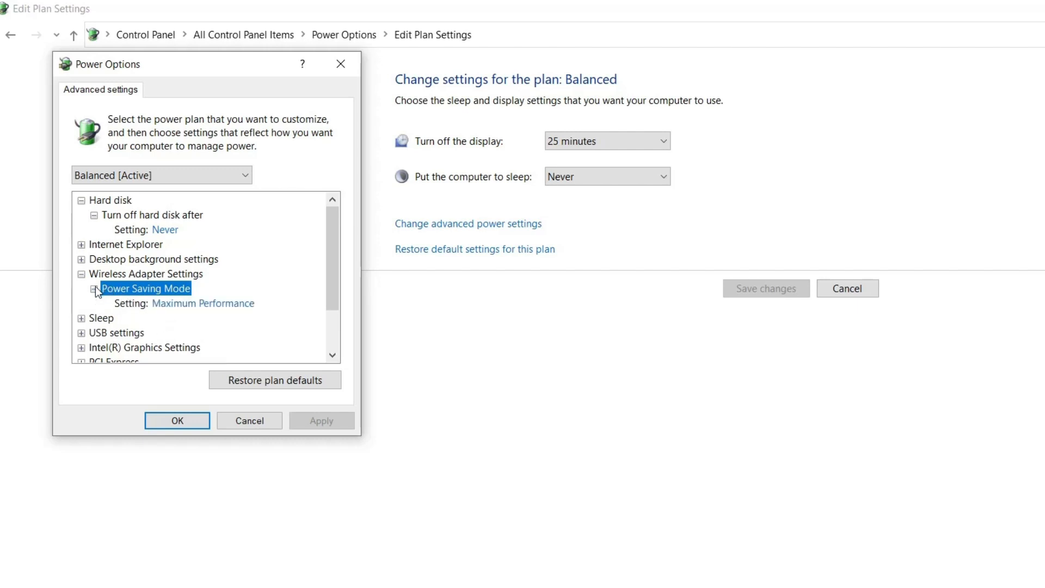
left_click(188, 303)
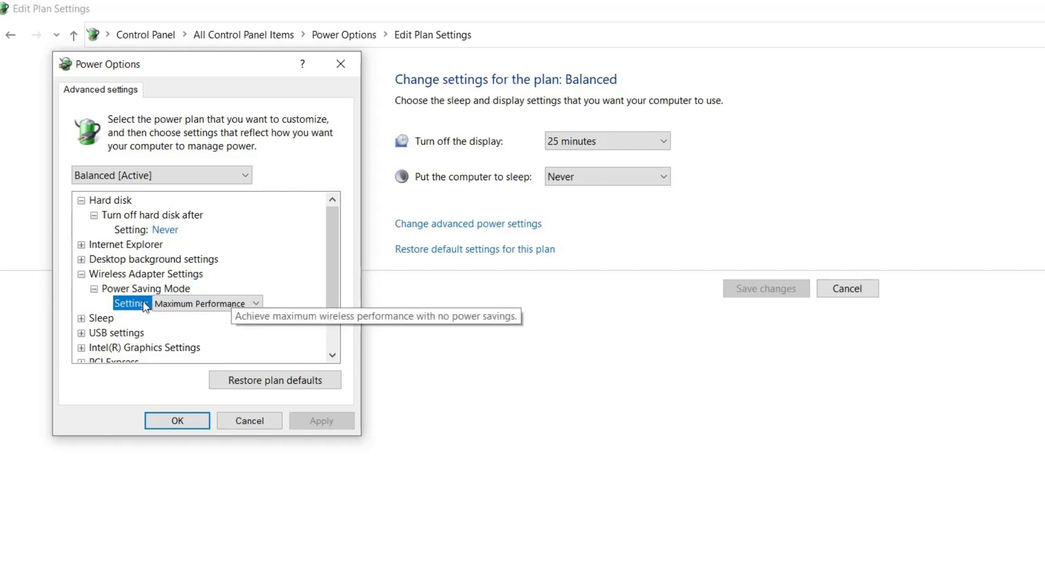
left_click(215, 302)
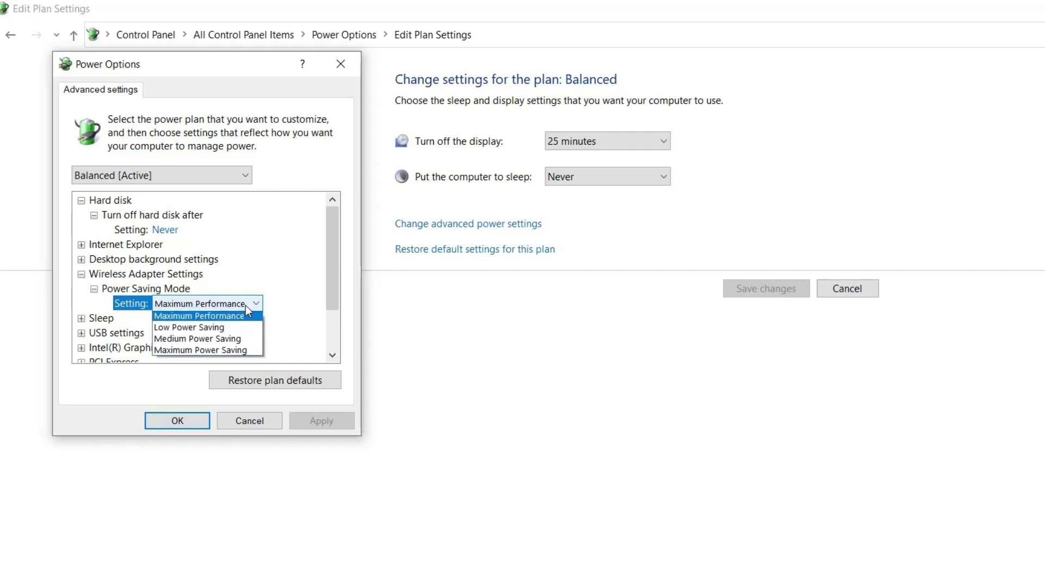
left_click(238, 351)
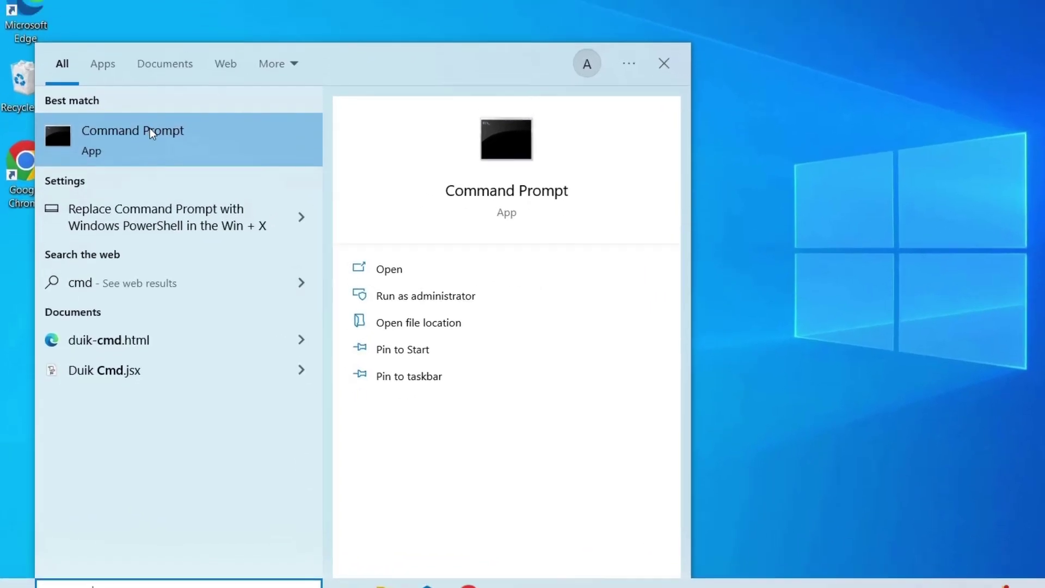
Run powercfg -h off in Command Prompt to turn hibernation off.
left_click(149, 130)
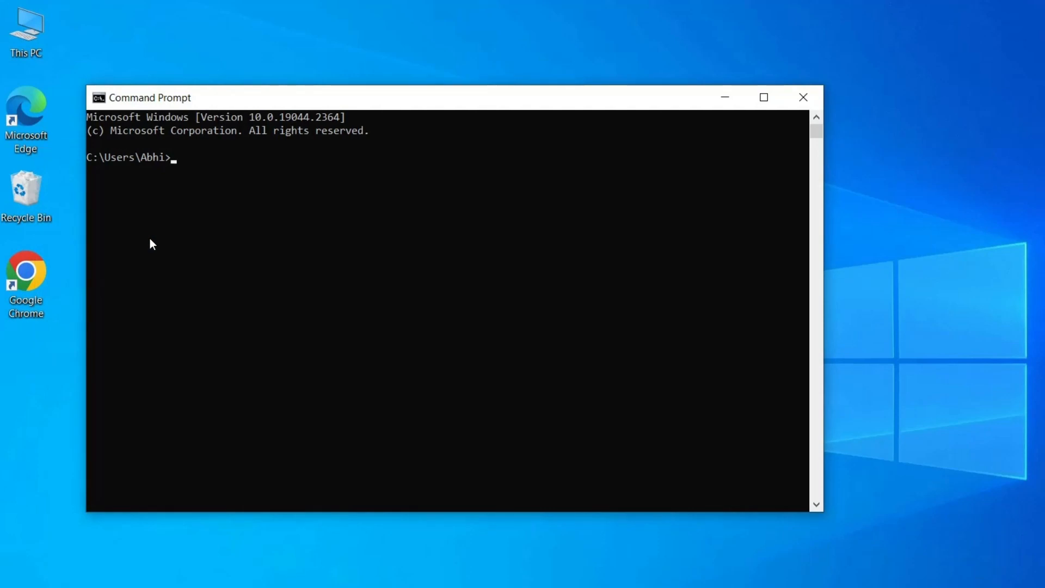
type("powercfg-h off")
key("Return")
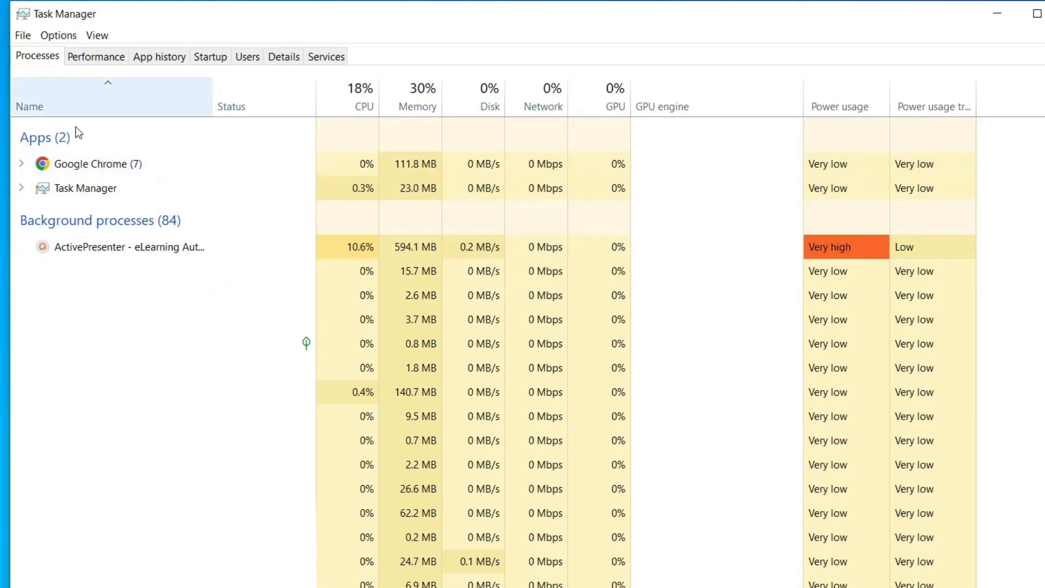
End the Google Chrome task from Task Manager's Processes list.
left_click(183, 172)
right_click(271, 168)
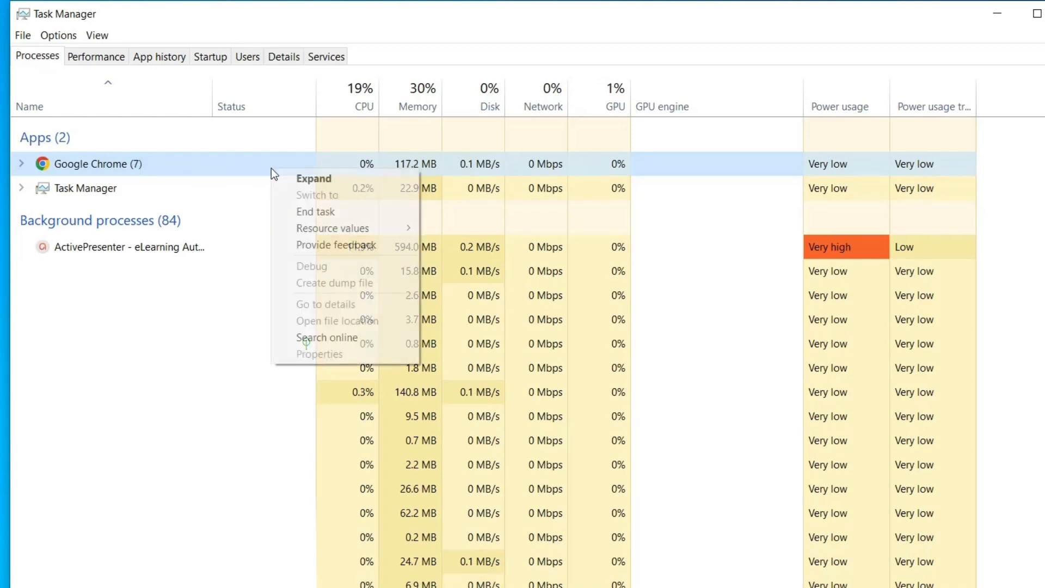
left_click(319, 211)
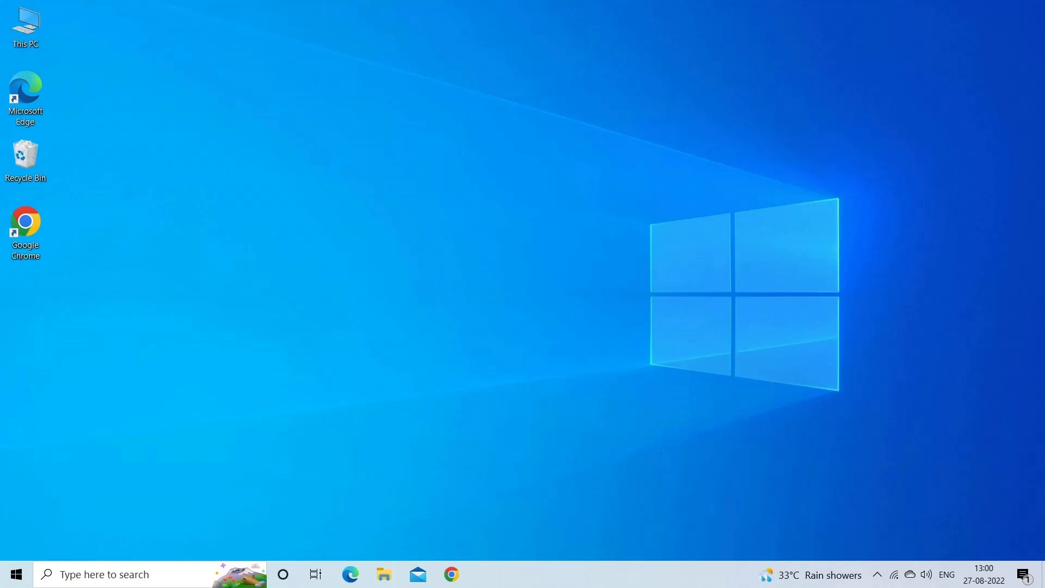
Launch Device Manager via Run and expand Display adapters to the GT 710.
key("super+r")
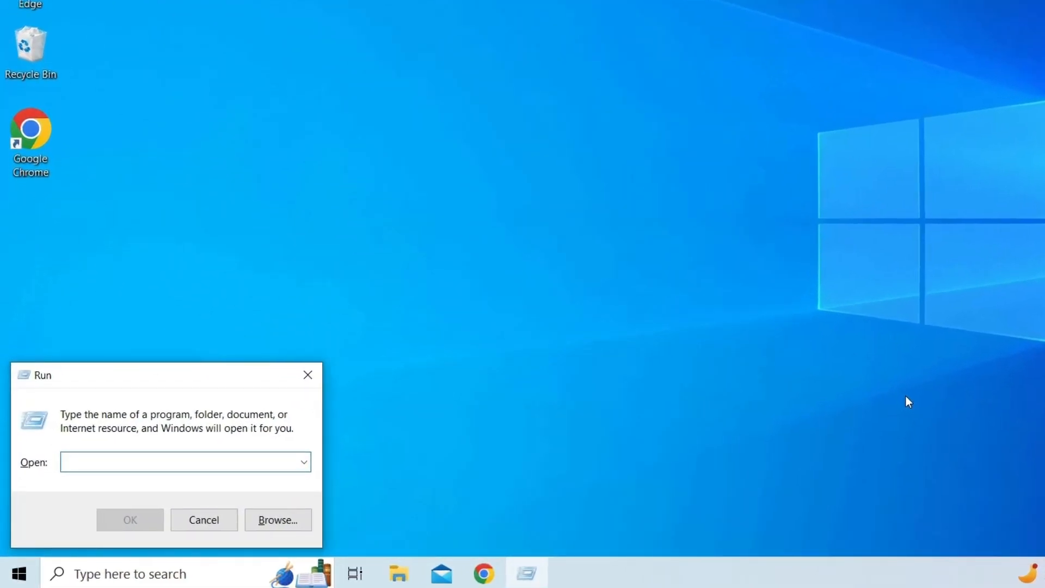
type("devmgmt.")
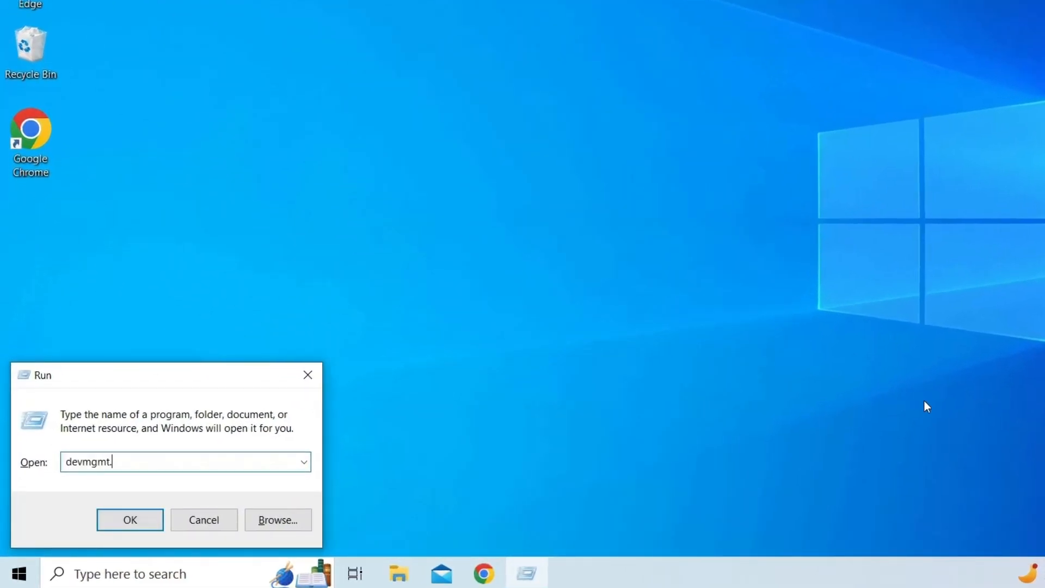
type("msc")
key("Return")
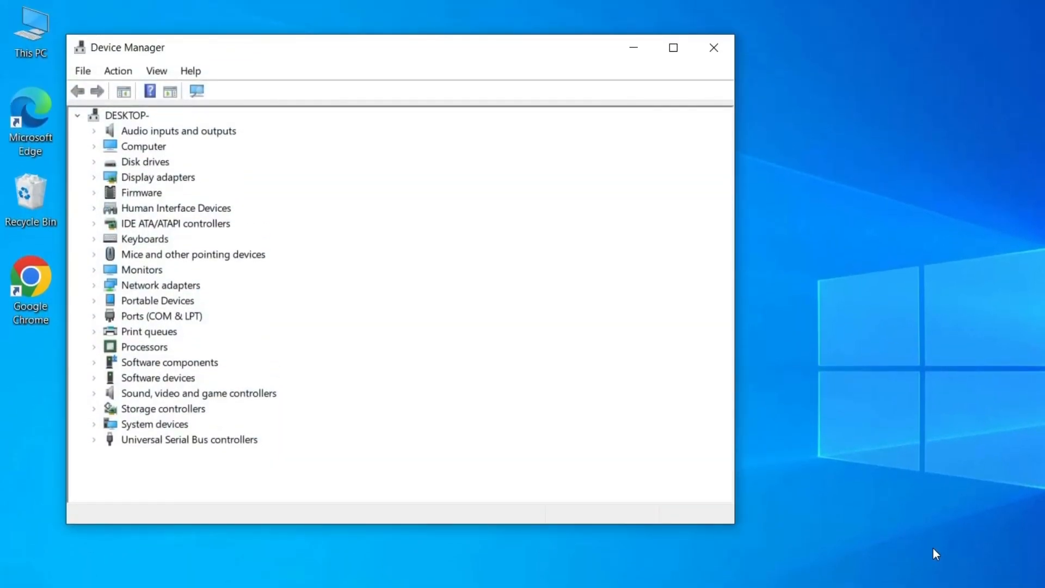
left_click(188, 179)
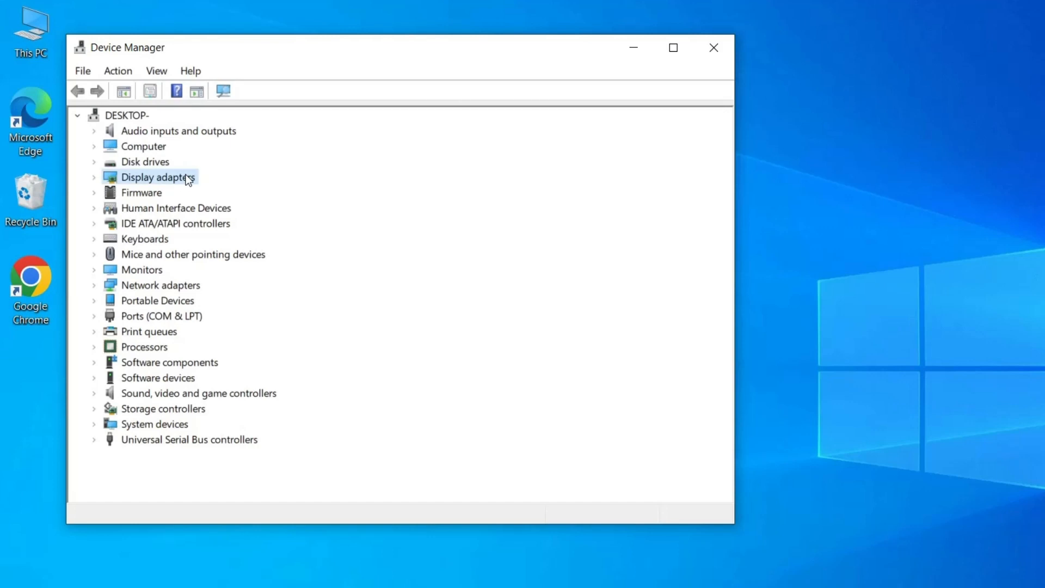
double_click(179, 179)
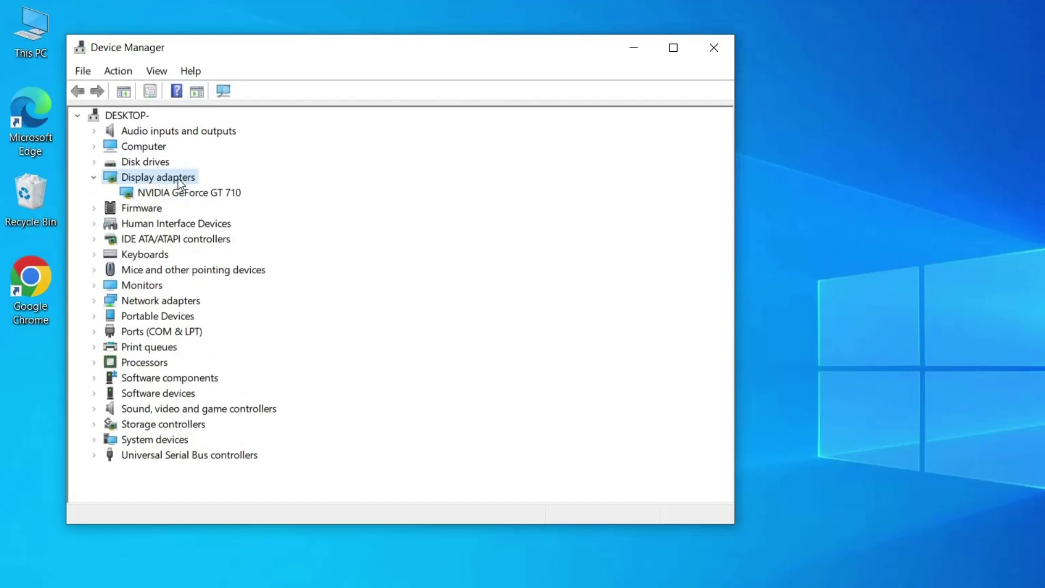
Replace the GT 710 driver with Microsoft Basic Display Adapter picked from local drivers.
right_click(237, 193)
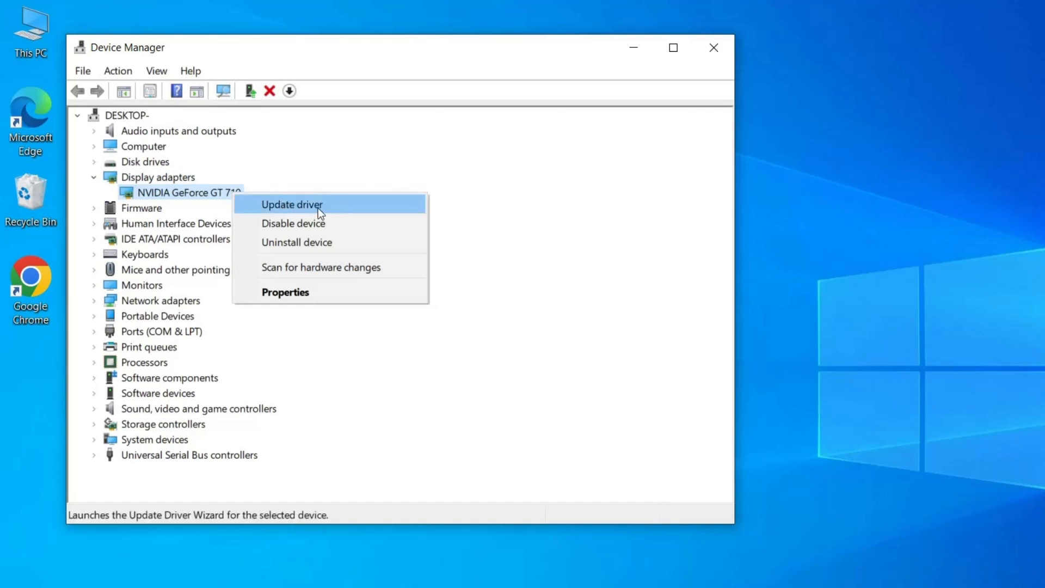
left_click(318, 209)
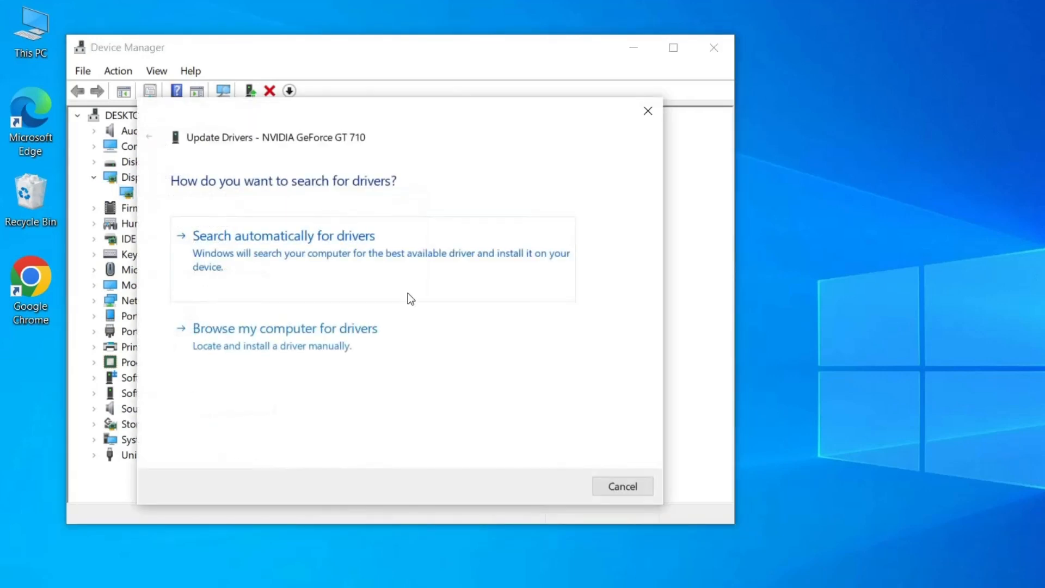
left_click(267, 340)
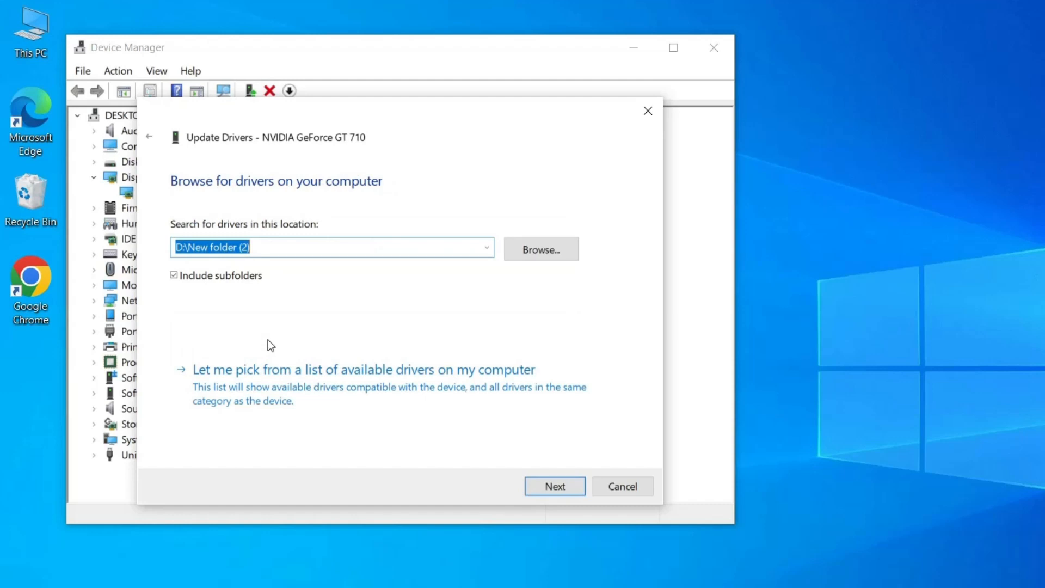
left_click(272, 381)
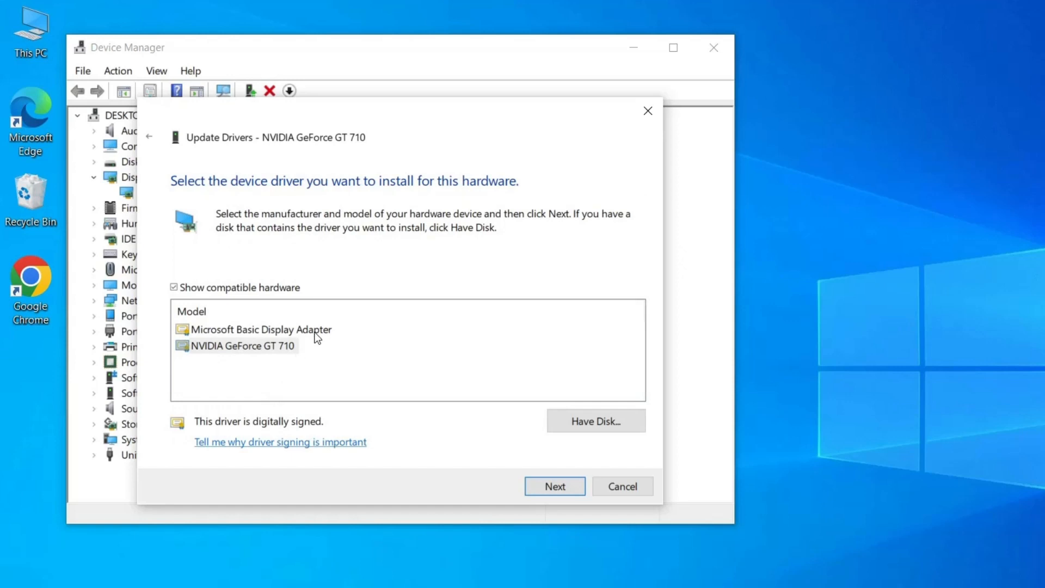
left_click(314, 330)
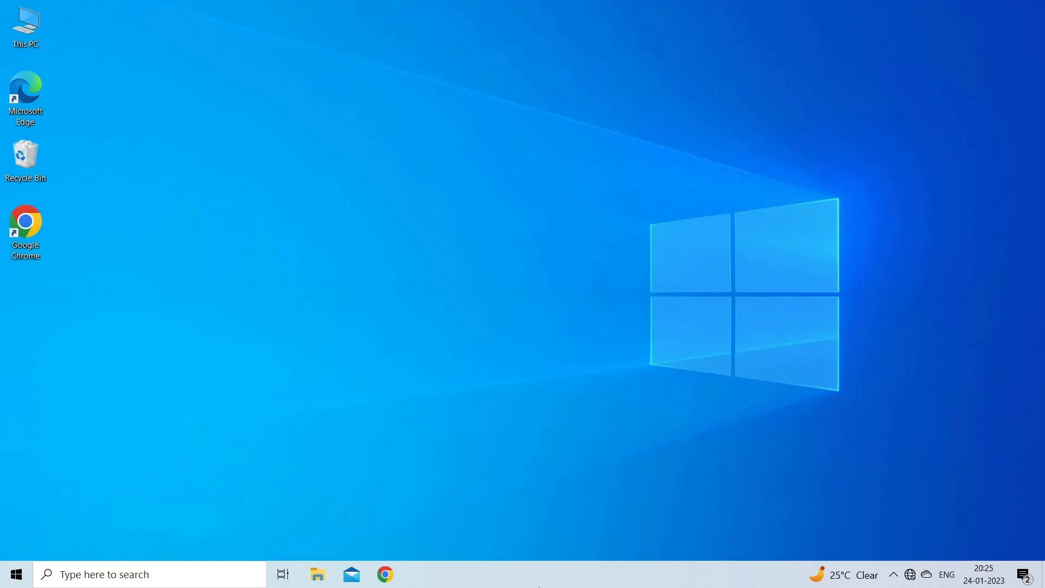
Bring up Control Panel from search and list its items as small icons.
key("super")
type("control")
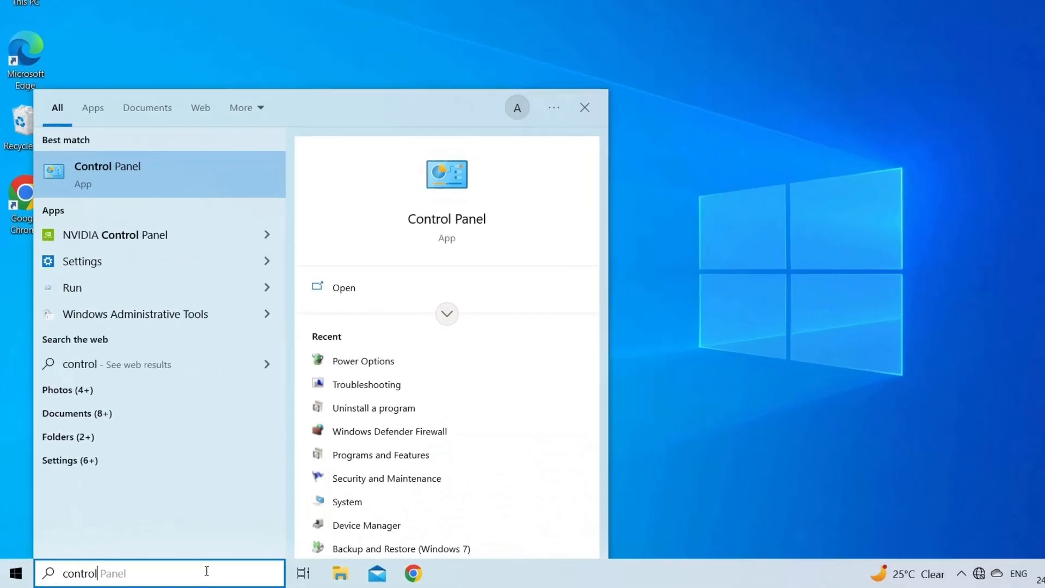
type(" p")
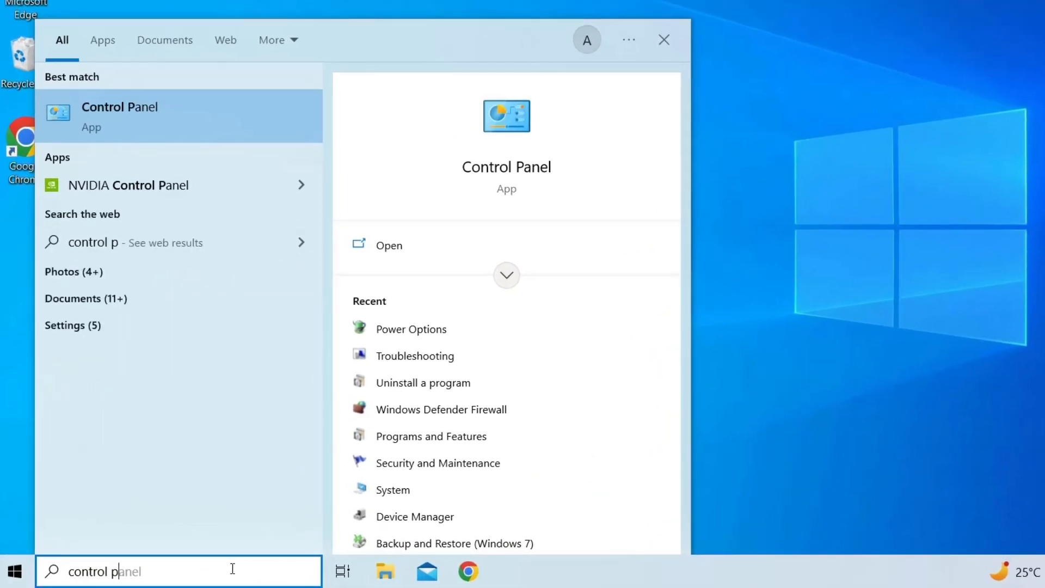
type("anel")
left_click(148, 121)
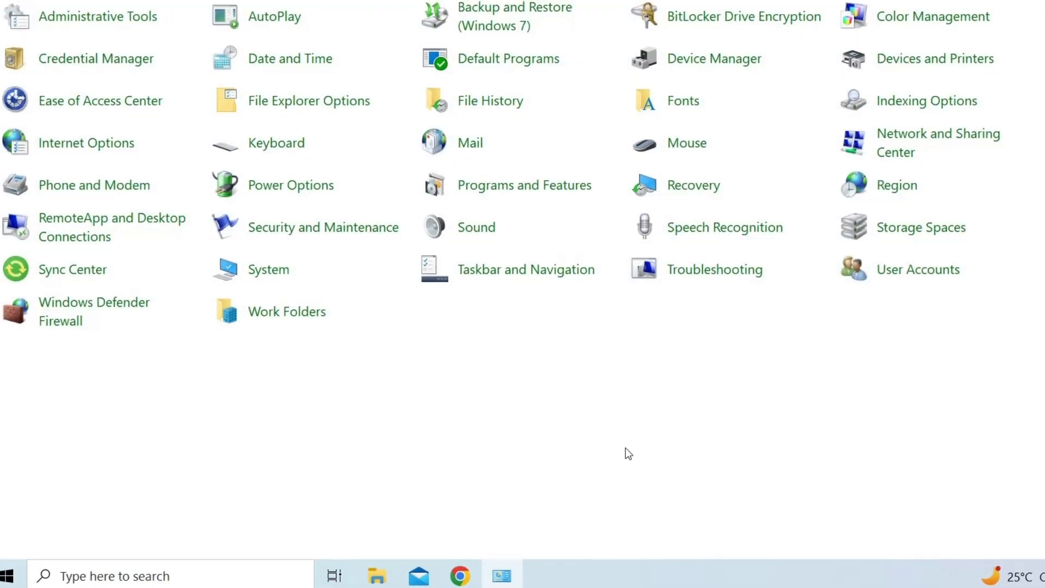
left_click(953, 78)
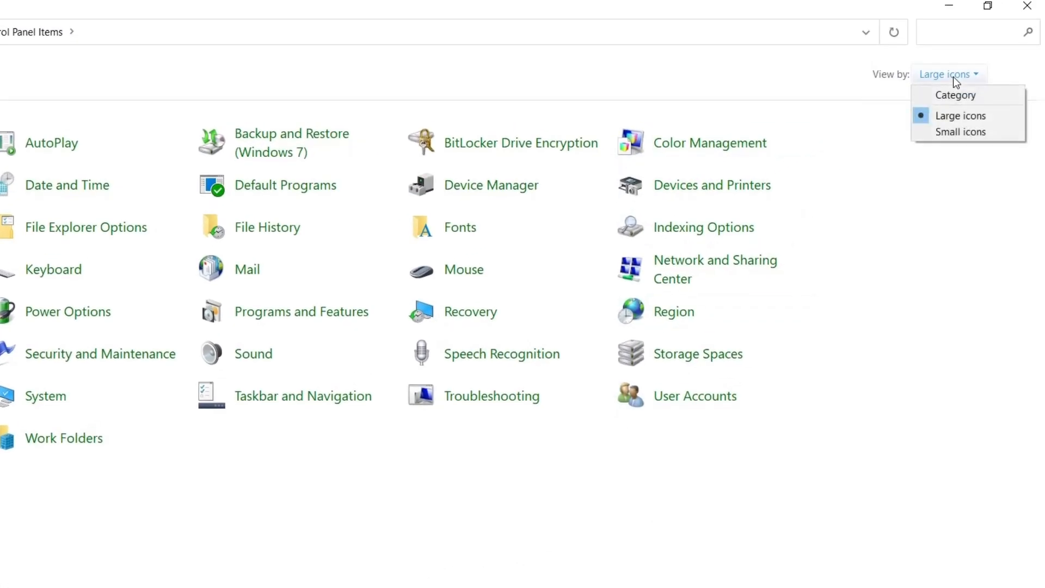
left_click(962, 133)
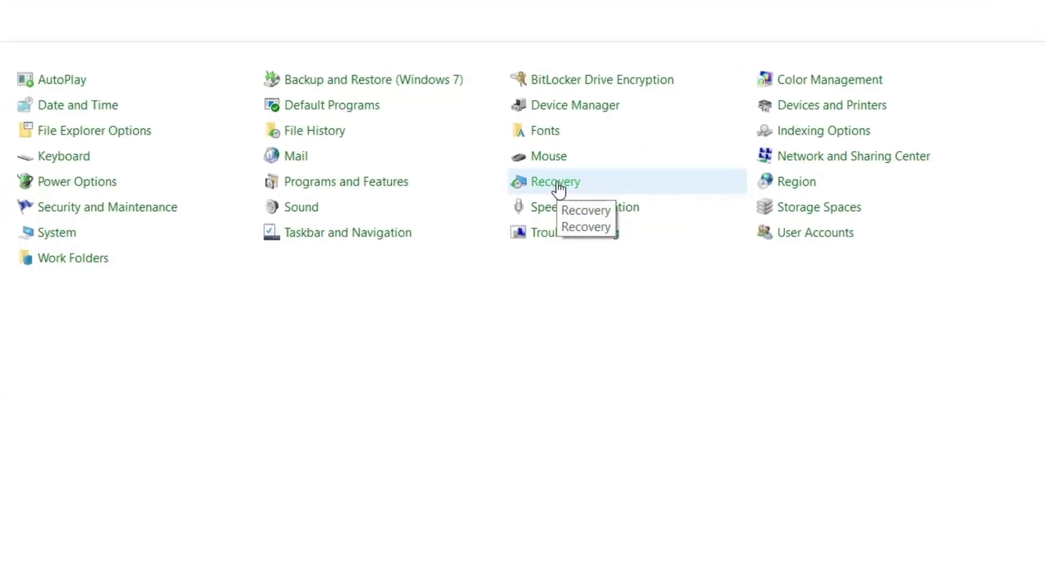
Launch System Restore from the Recovery page.
left_click(559, 186)
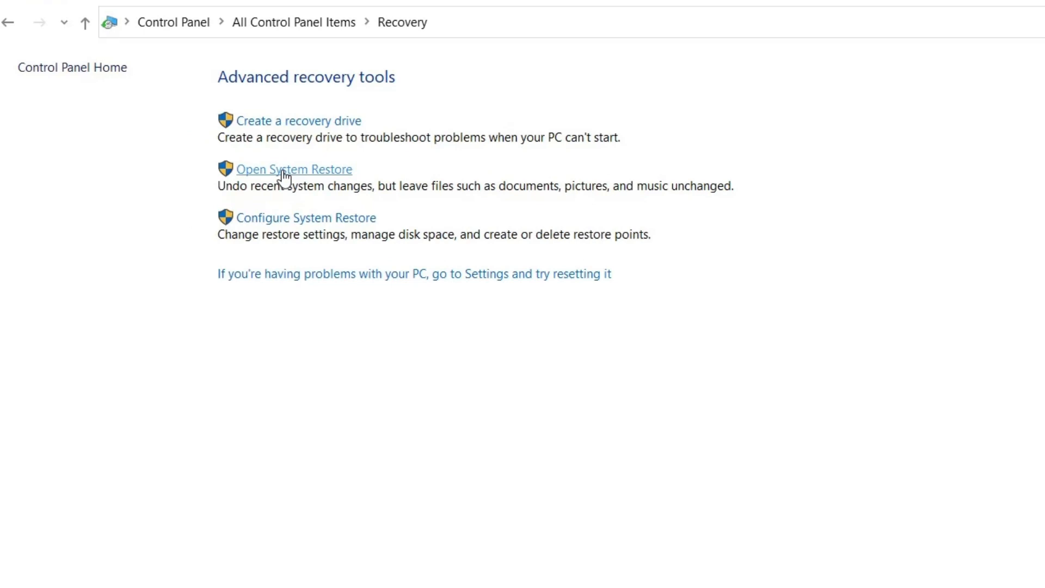
left_click(282, 172)
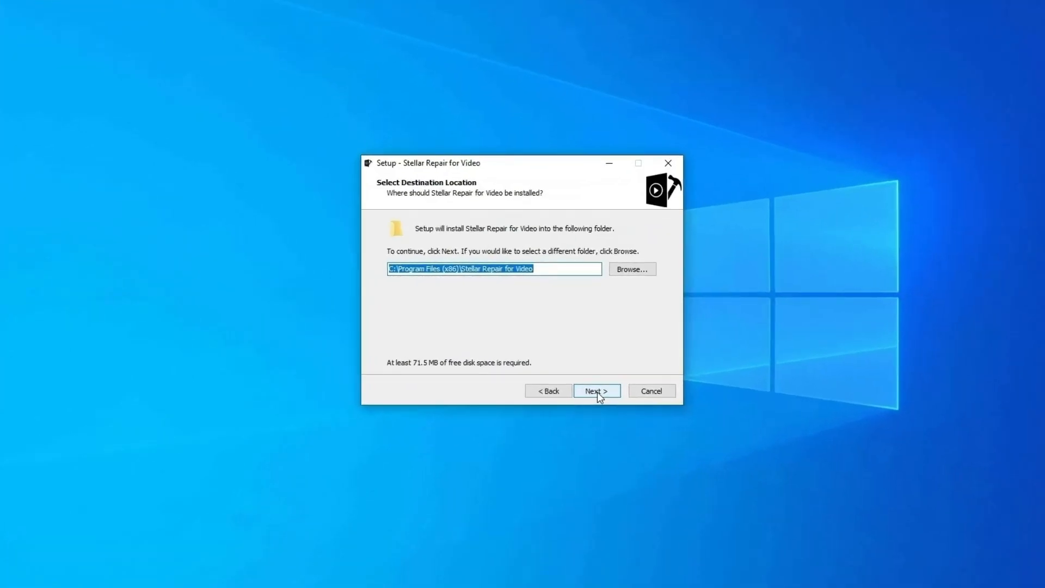
Install Stellar Repair for Video with the default folder and setup options.
left_click(597, 392)
left_click(597, 392)
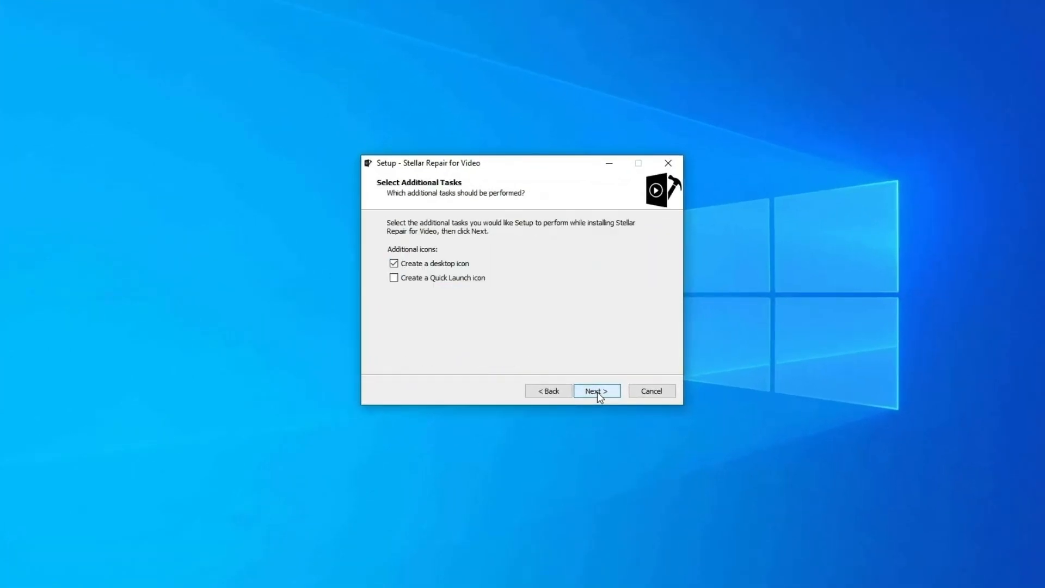
left_click(598, 392)
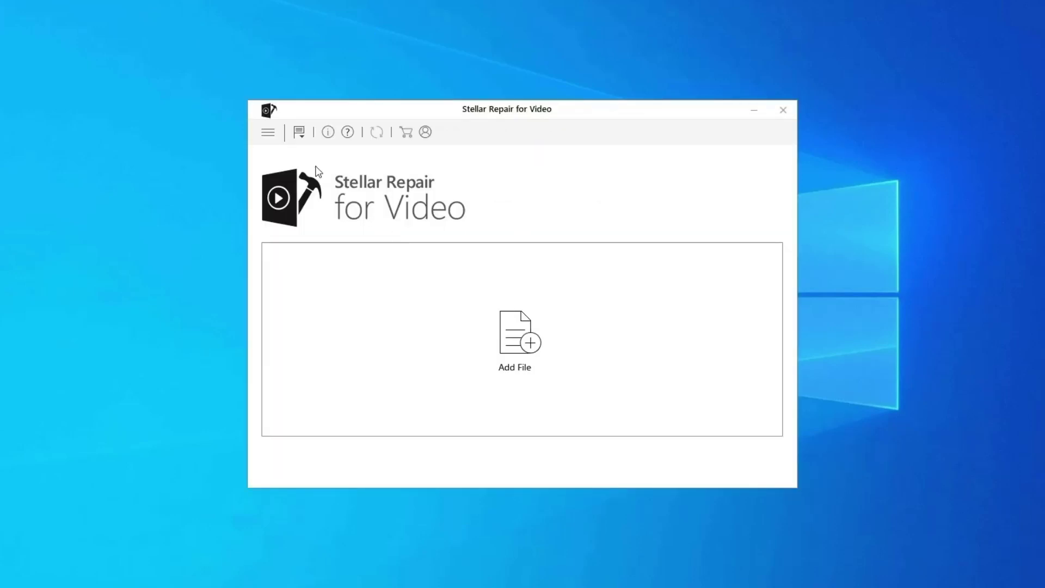
Add WINDOW.AVI.mp4 from the VIDEO folder and repair it to Completed status.
left_click(514, 339)
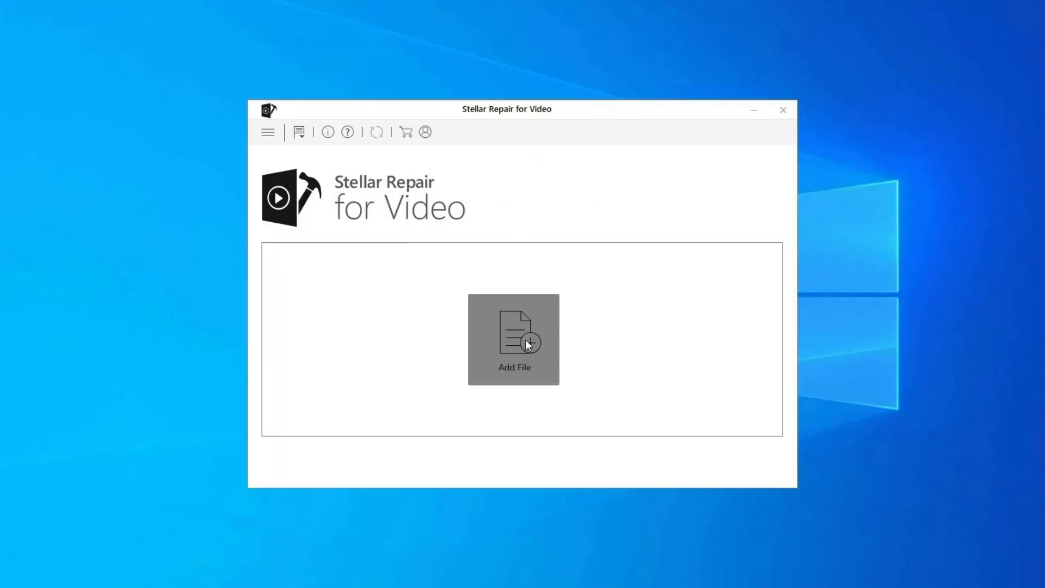
double_click(398, 208)
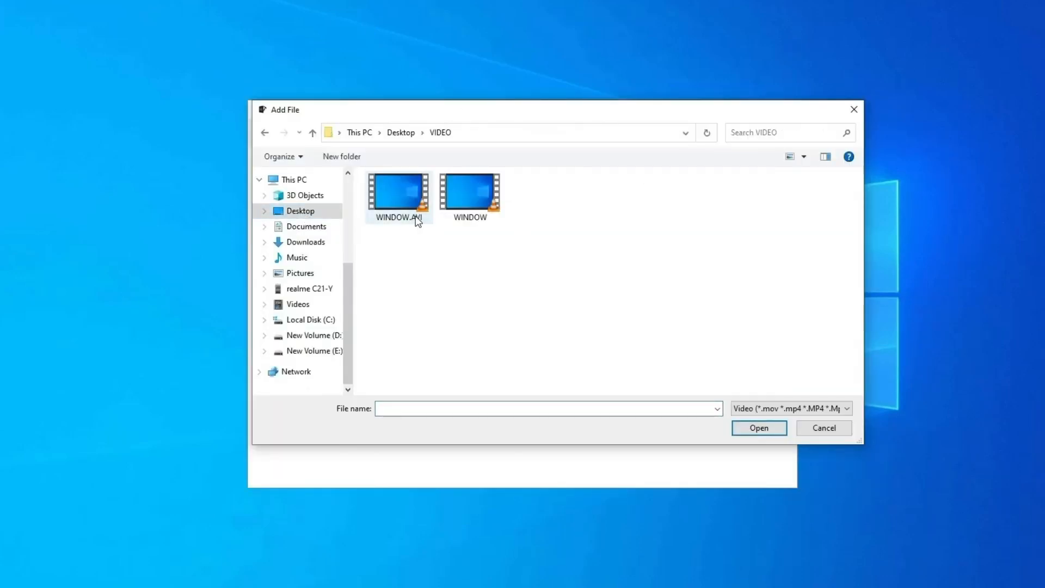
left_click(399, 196)
double_click(398, 196)
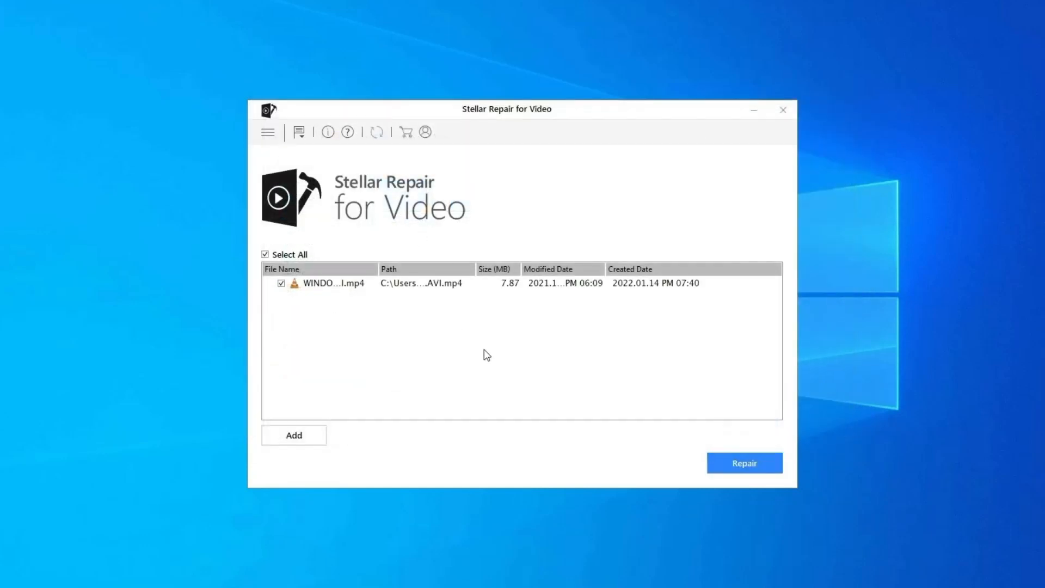
left_click(752, 462)
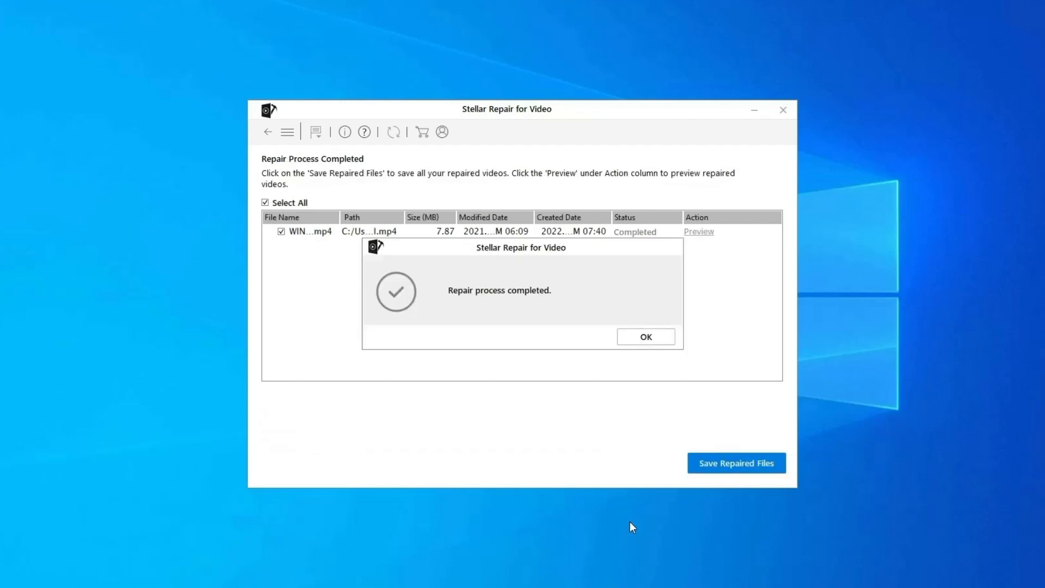
left_click(663, 340)
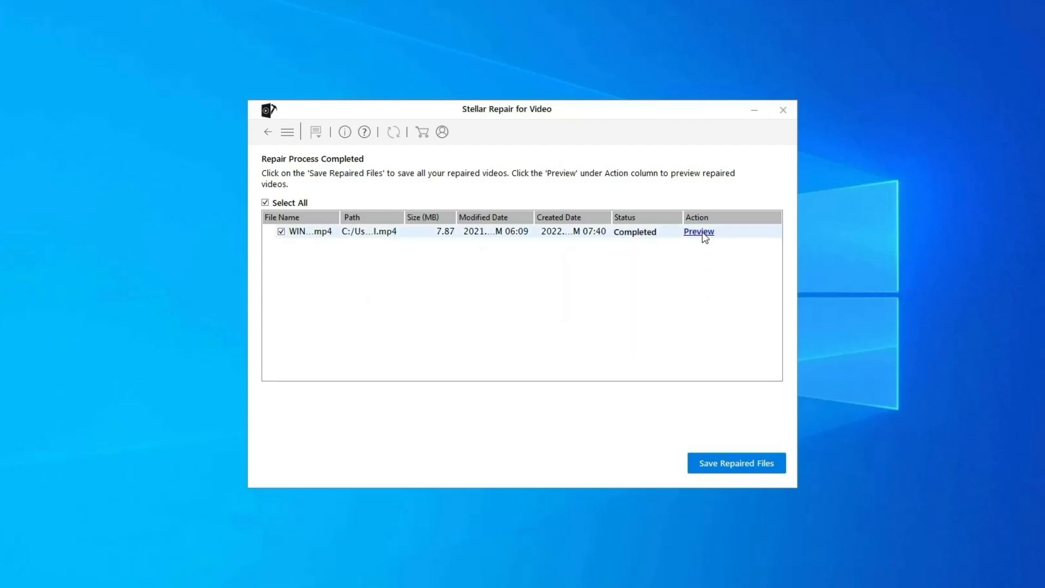